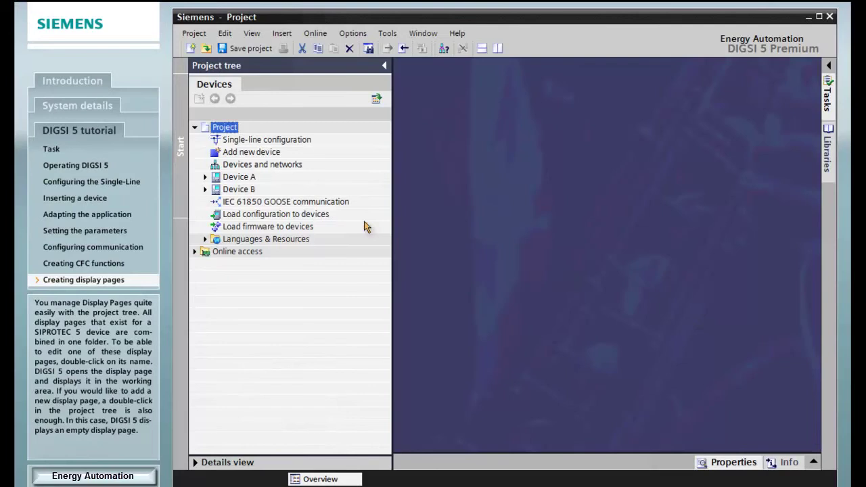
Step: Expand Device A and its Display pages folder in the project tree
left_click(206, 177)
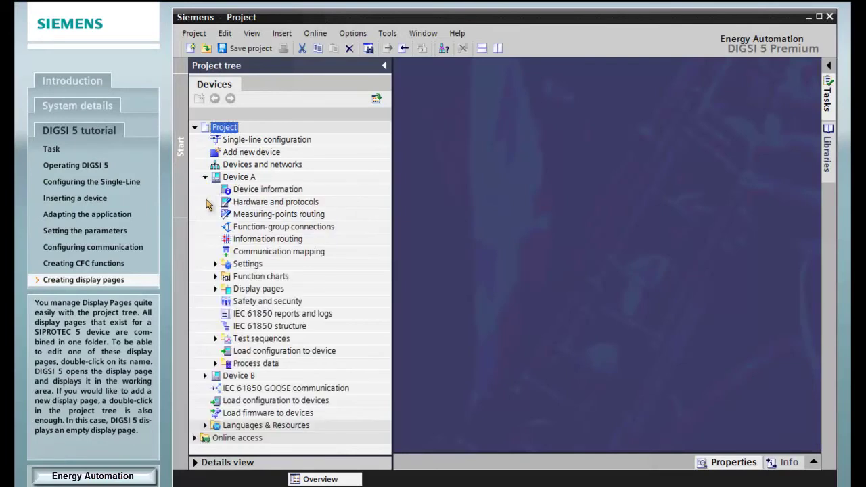
left_click(216, 290)
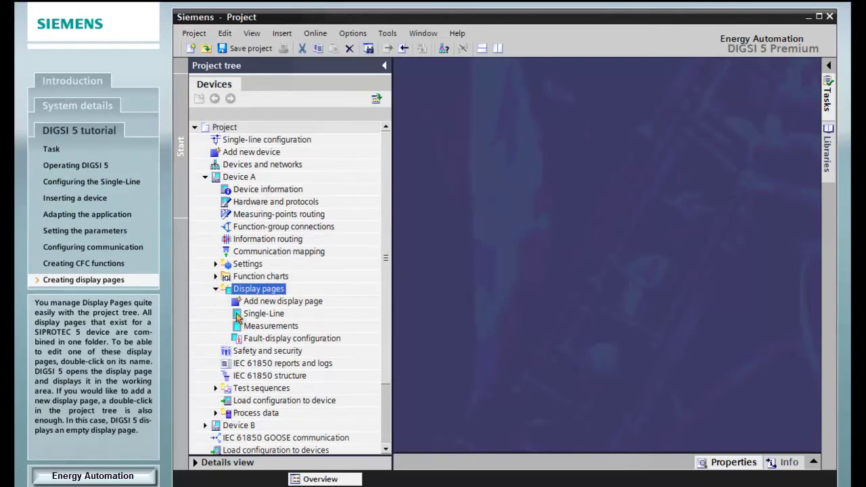
Step: Open Device A's Single-Line page, then add a new empty display page, Page_1
double_click(238, 315)
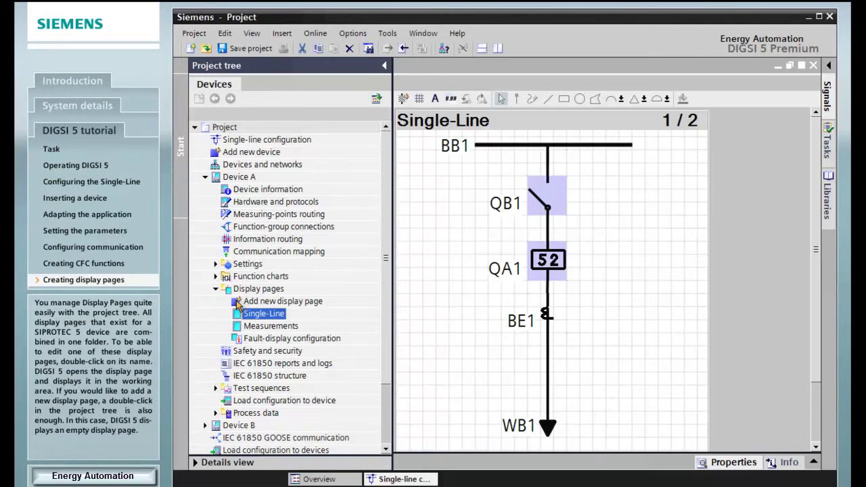
double_click(239, 306)
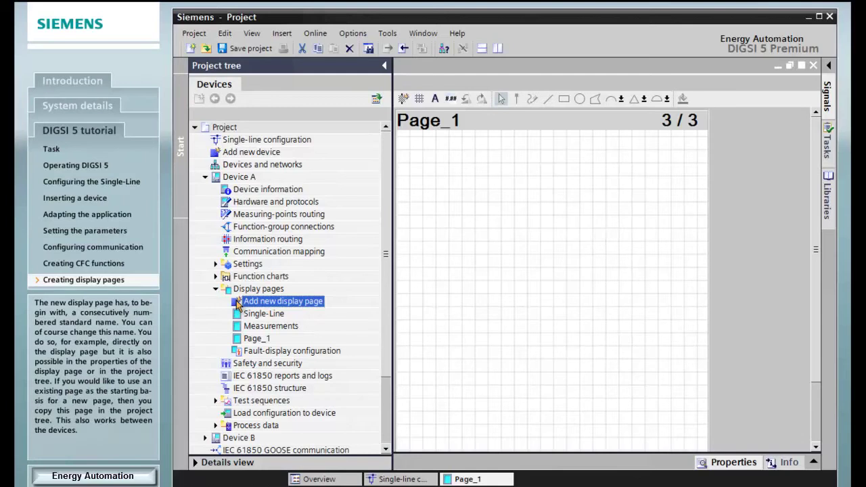
Step: Rename the Page_1 title on the canvas to 'Ad. information'
double_click(406, 125)
type("Ad. information")
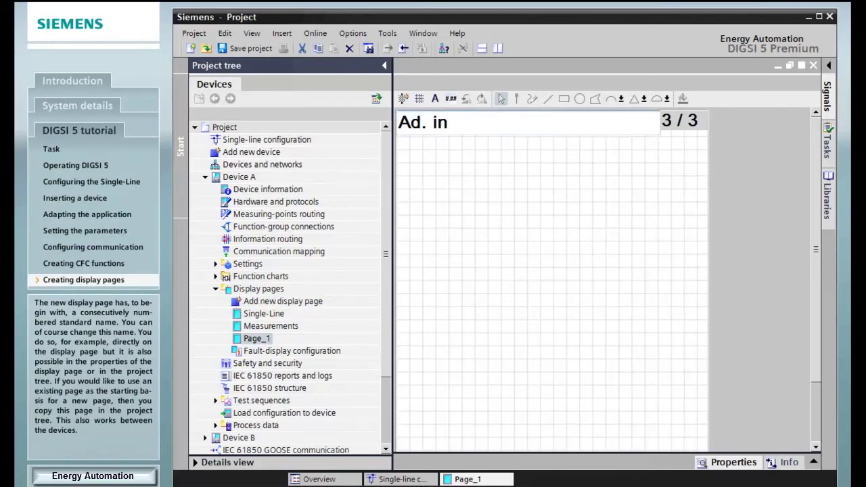
left_click(407, 161)
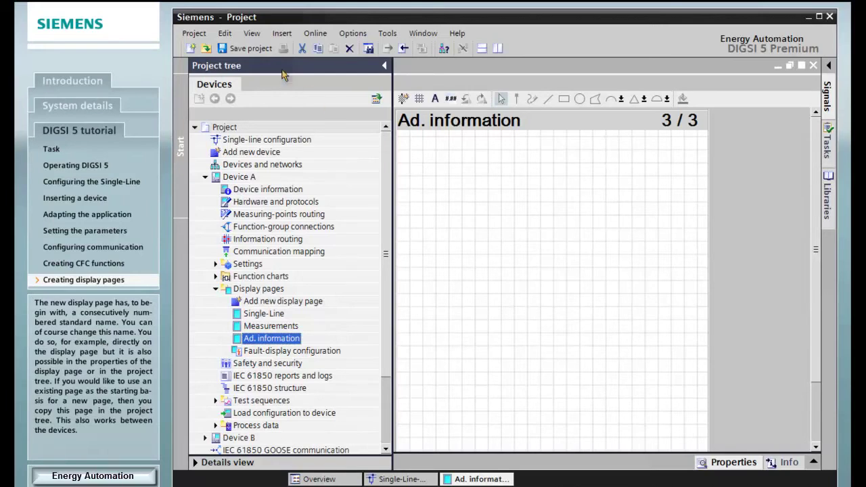
Step: Copy the Ad. information page and select Device B's Display pages folder
left_click(225, 34)
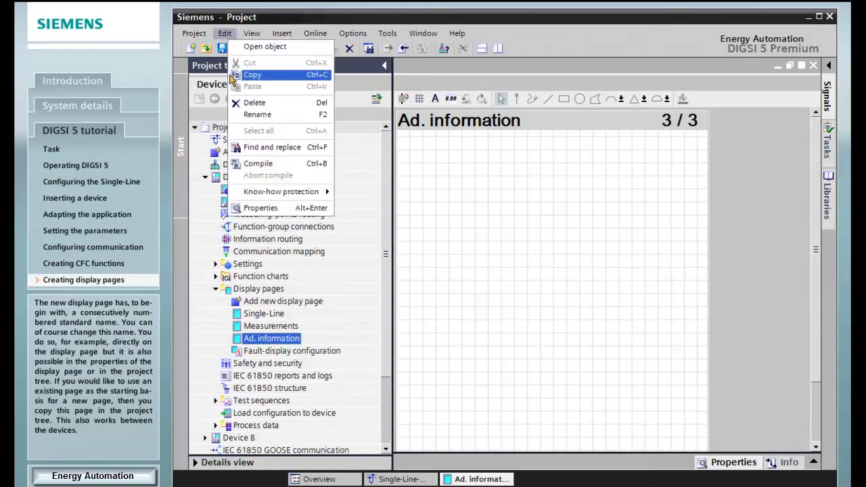
left_click(233, 75)
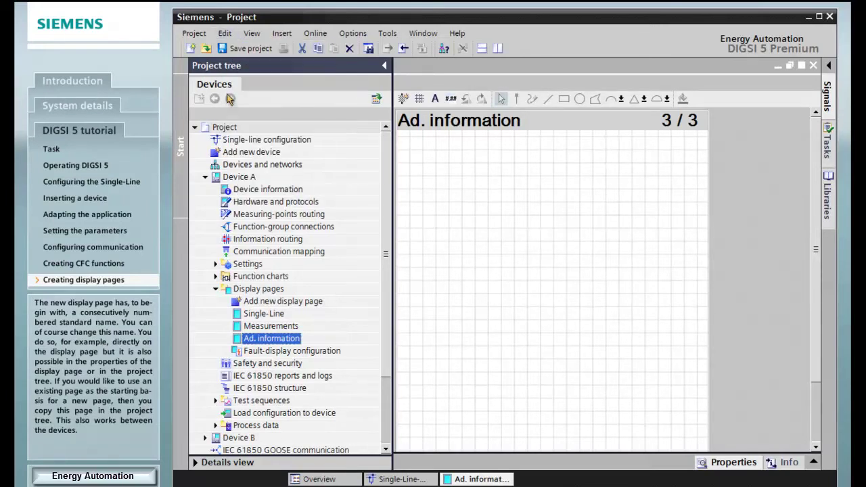
left_click(205, 438)
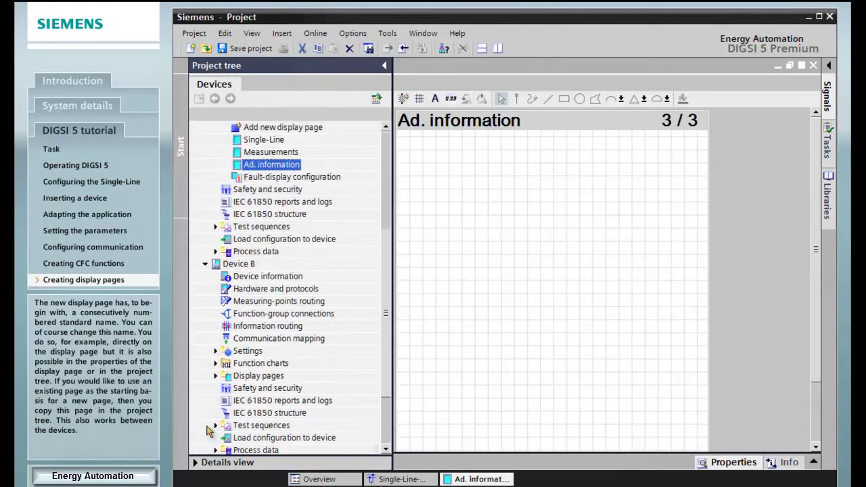
left_click(216, 376)
left_click(249, 379)
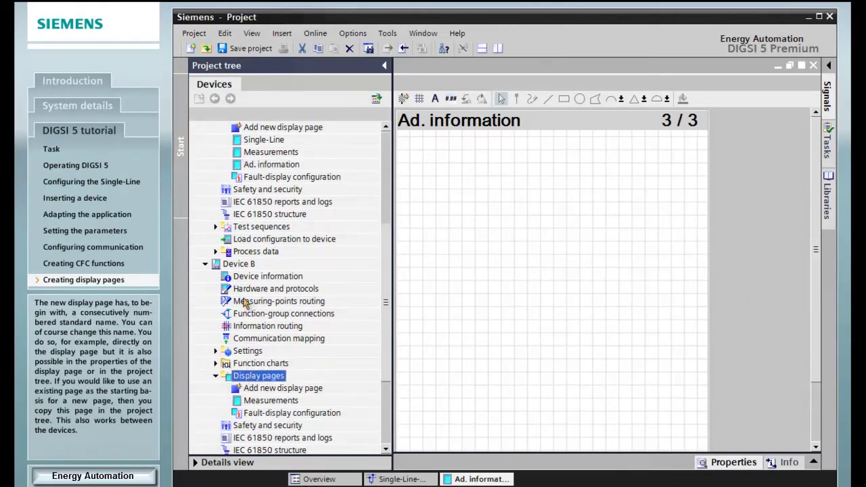
Step: Paste the page into Device B's Display pages and move it above Measurements
left_click(226, 34)
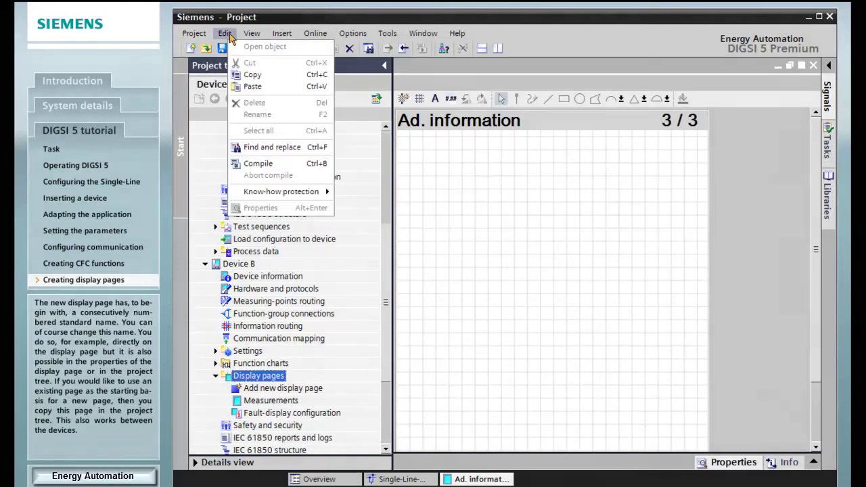
left_click(230, 85)
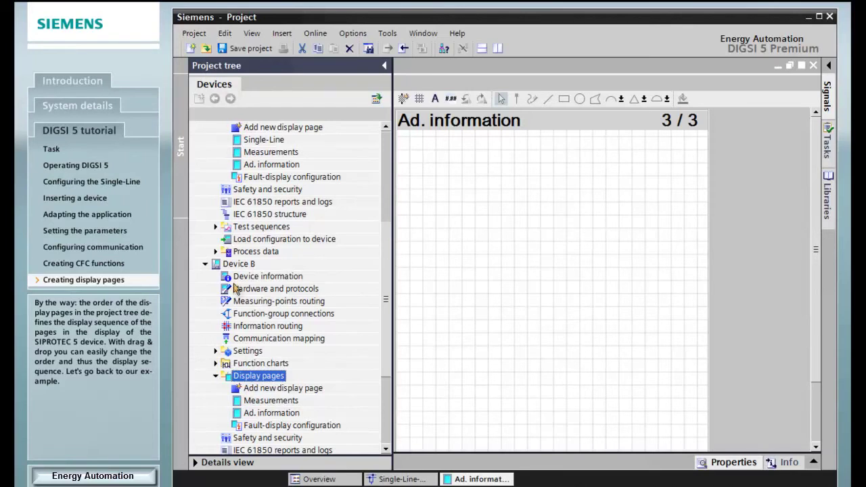
left_click(238, 416)
left_click_drag(238, 417, 239, 395)
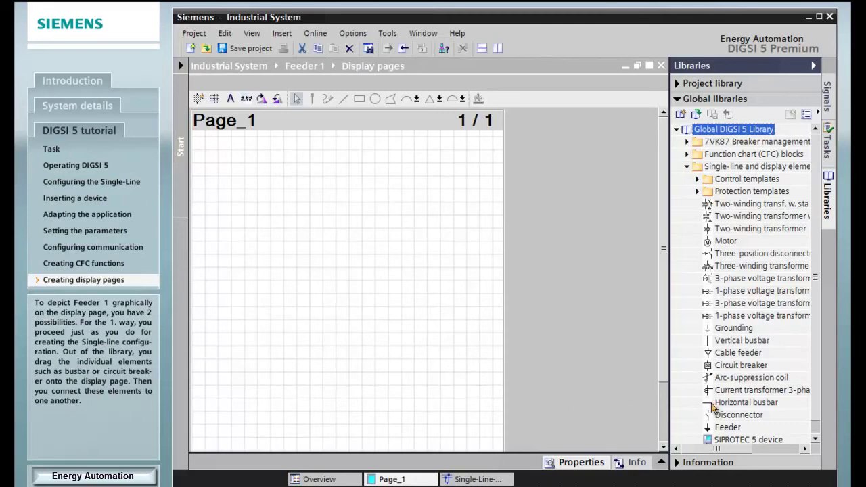
Step: Drag a Horizontal busbar (BB) onto Page_1 and a Circuit breaker (QA X) beneath it
left_click_drag(708, 405, 258, 168)
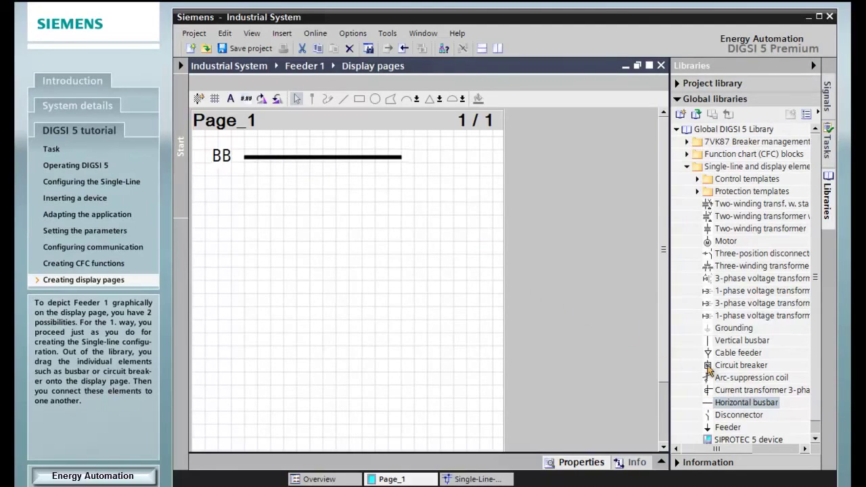
left_click(709, 367)
mouse_move(710, 367)
left_mouse_down()
mouse_move(321, 200)
mouse_move(318, 159)
left_mouse_up()
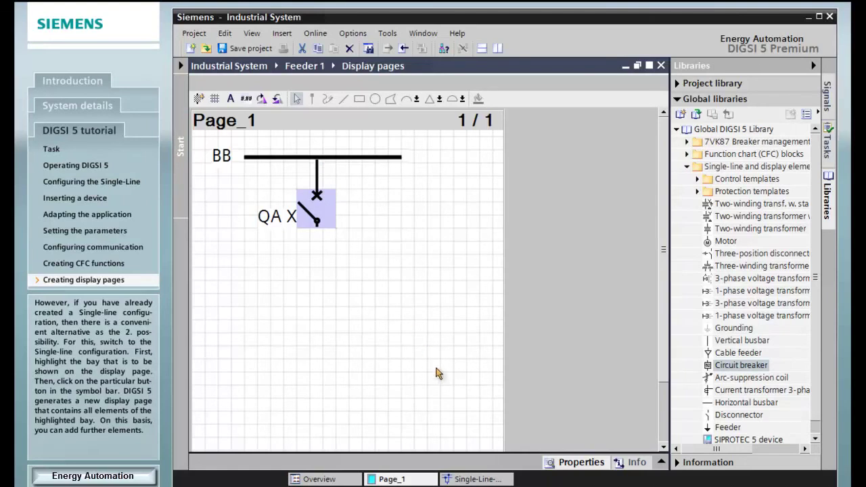
Step: In the Single-line configuration, select the Feeder 1 bay and create a display from it
left_click(499, 480)
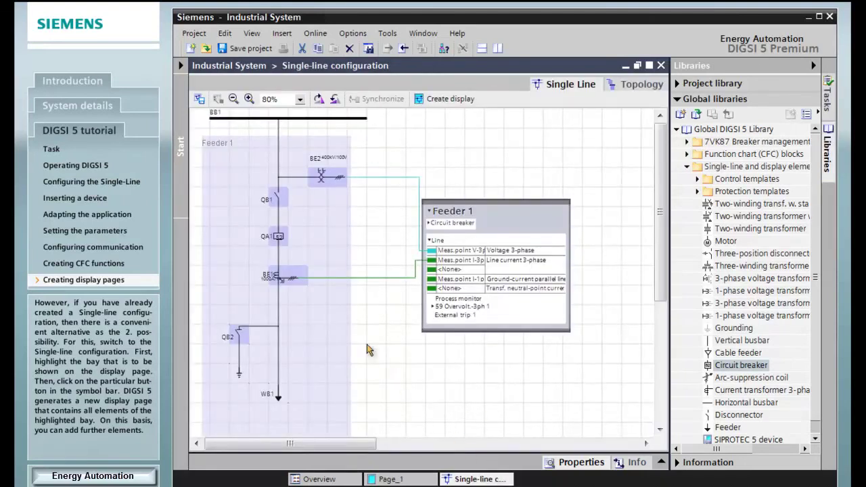
left_click(319, 300)
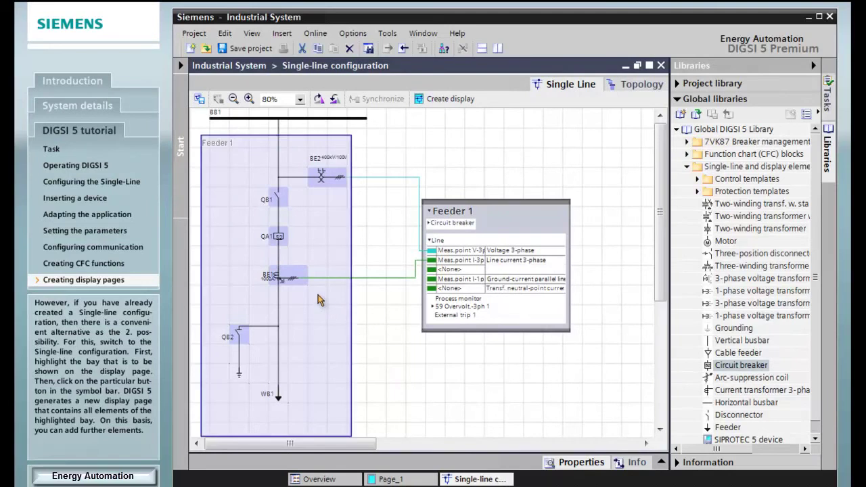
left_click(435, 101)
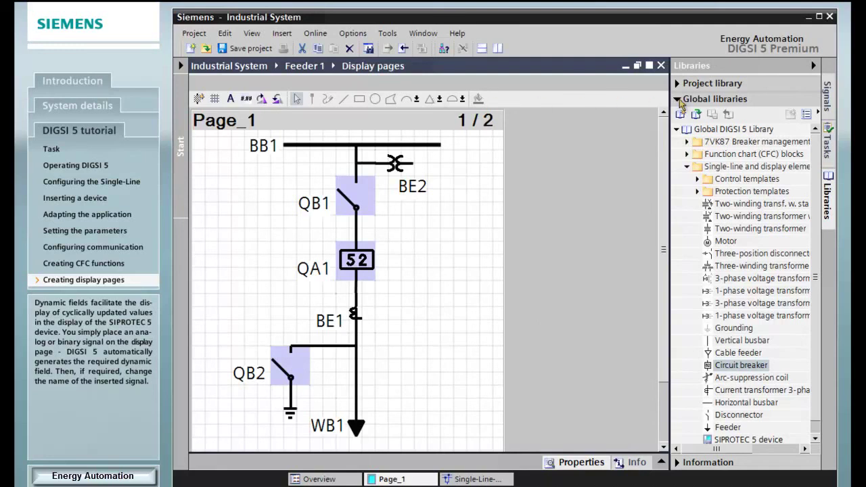
Step: Drag Line 1's 3-phase operational value f onto the page beside the feeder
left_click(827, 101)
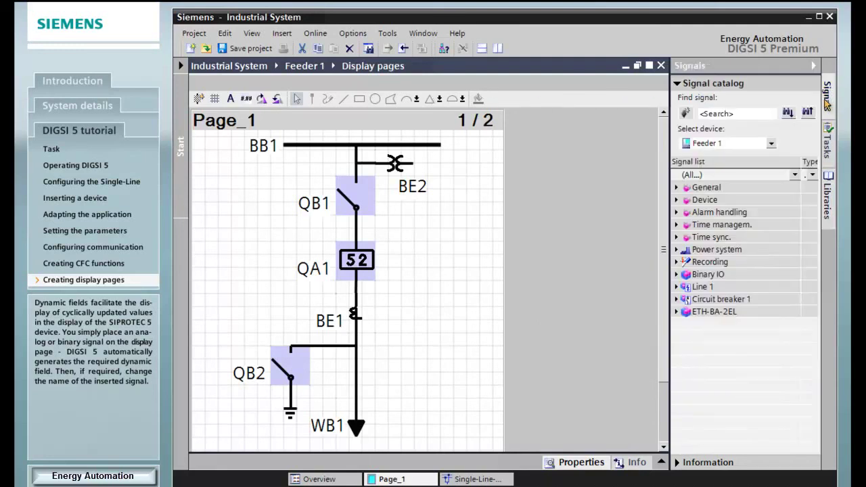
left_click(677, 287)
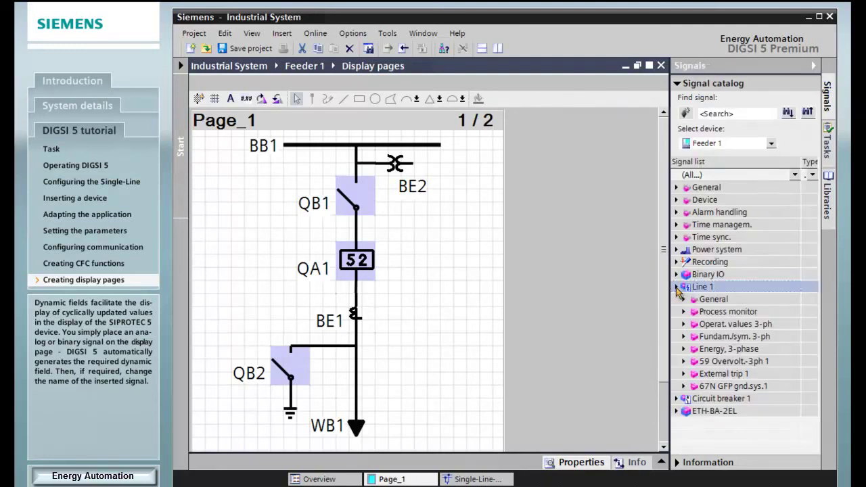
left_click(685, 325)
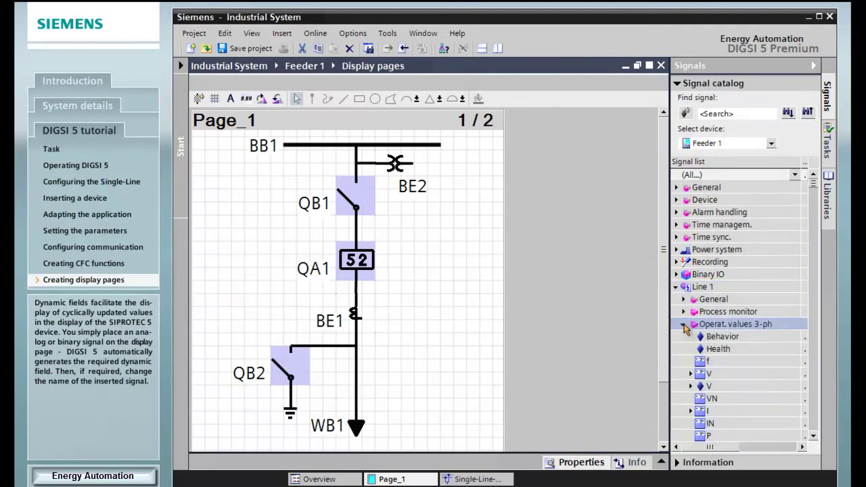
left_click(702, 363)
left_click_drag(702, 363, 447, 383)
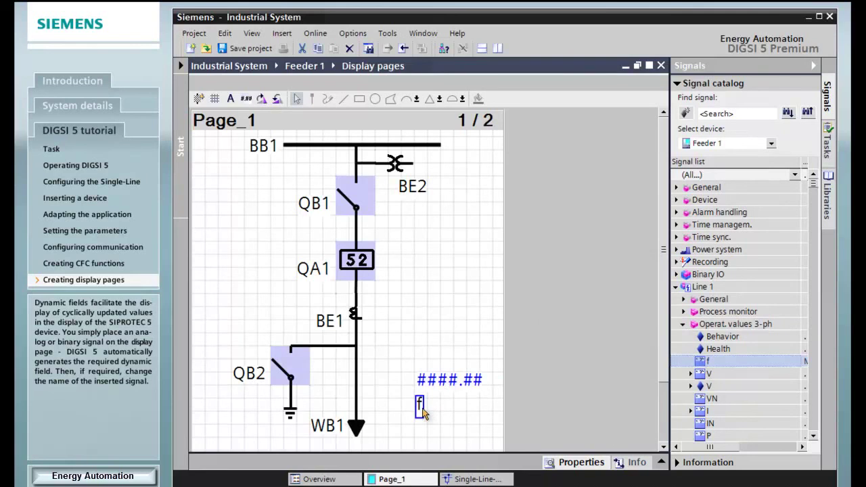
Step: Change the new field's label from f to 'Frequency'
double_click(420, 406)
key("BackSpace")
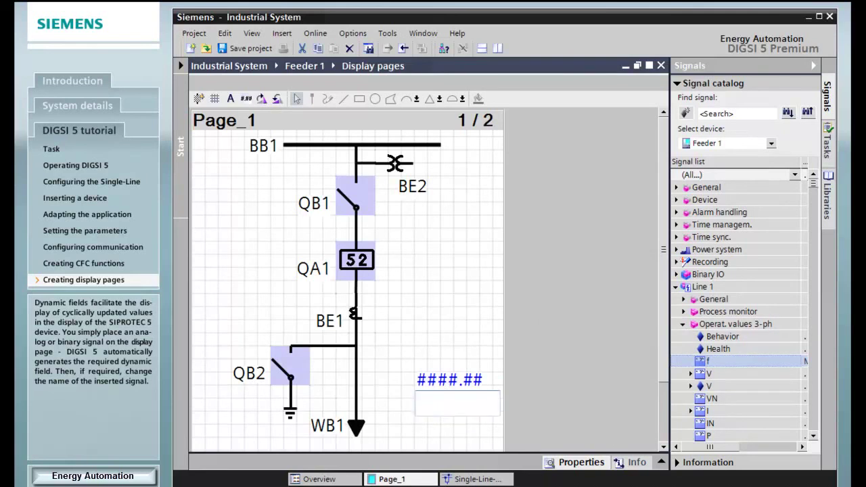
type("Frequency")
key("Return")
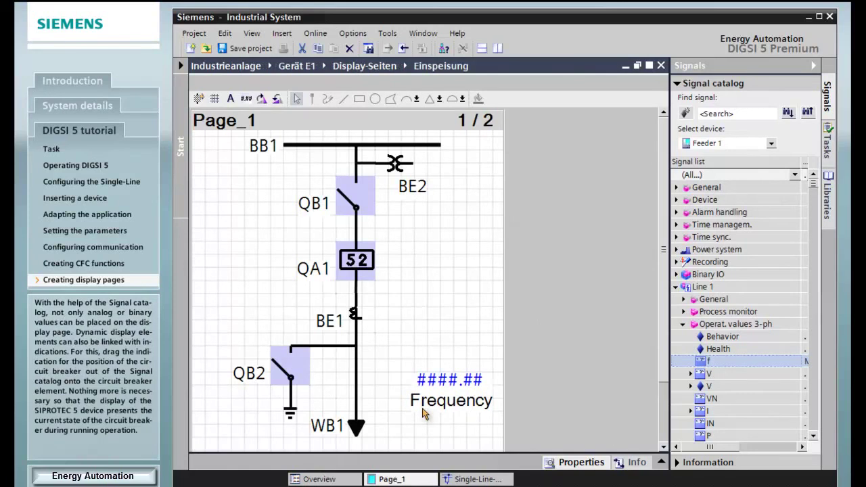
Step: Drag Circuit breaker 1's Position signal onto the QA1 breaker symbol
left_click(676, 287)
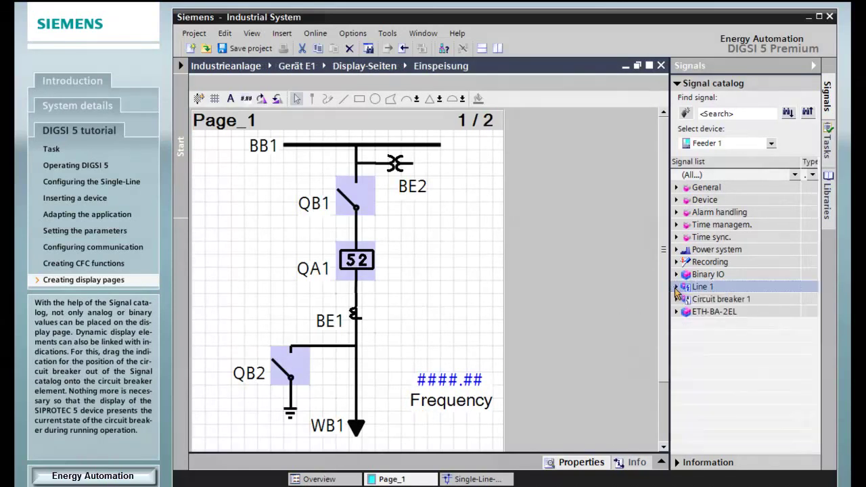
left_click(675, 299)
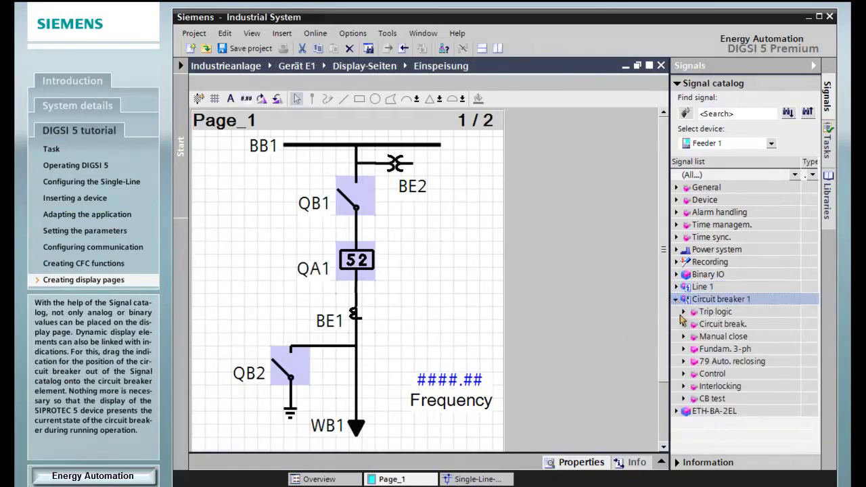
left_click(683, 325)
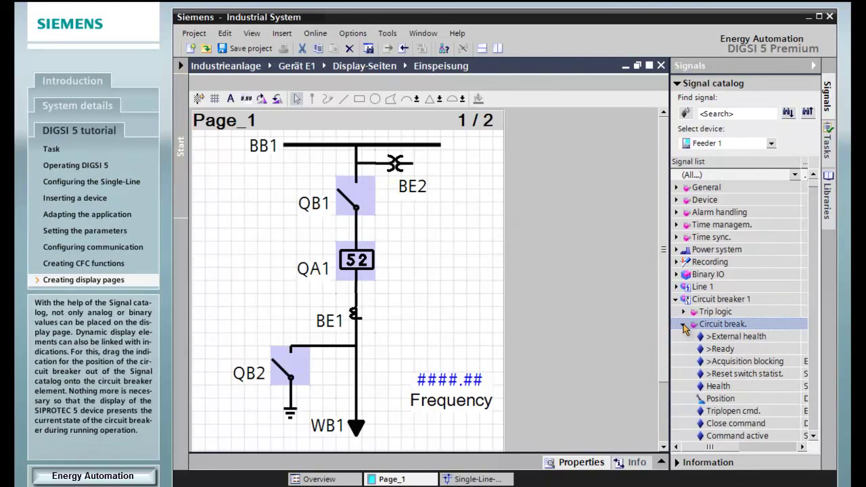
left_click(701, 400)
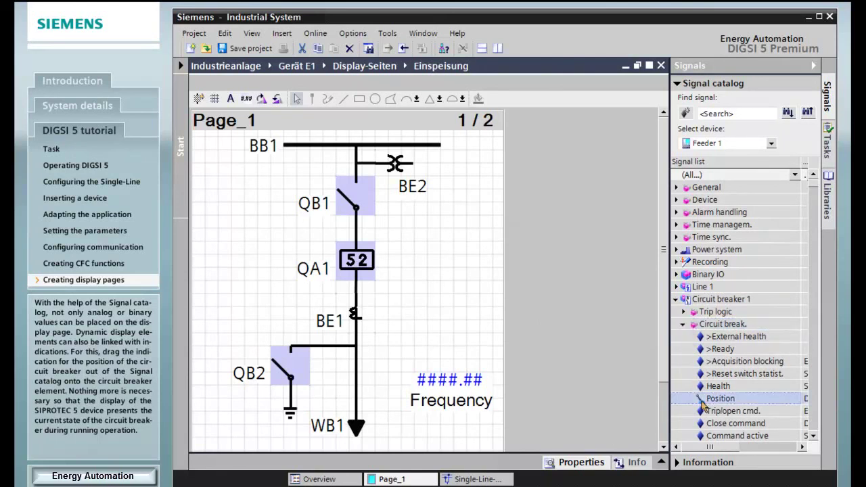
left_click_drag(702, 402, 364, 260)
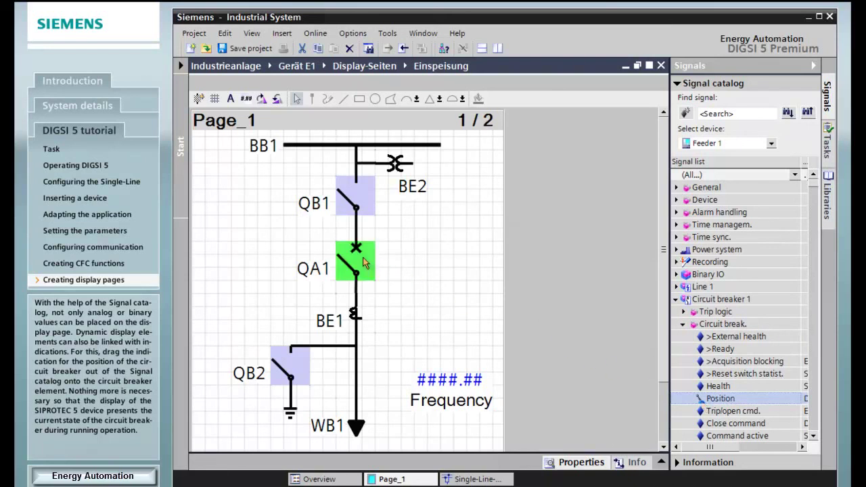